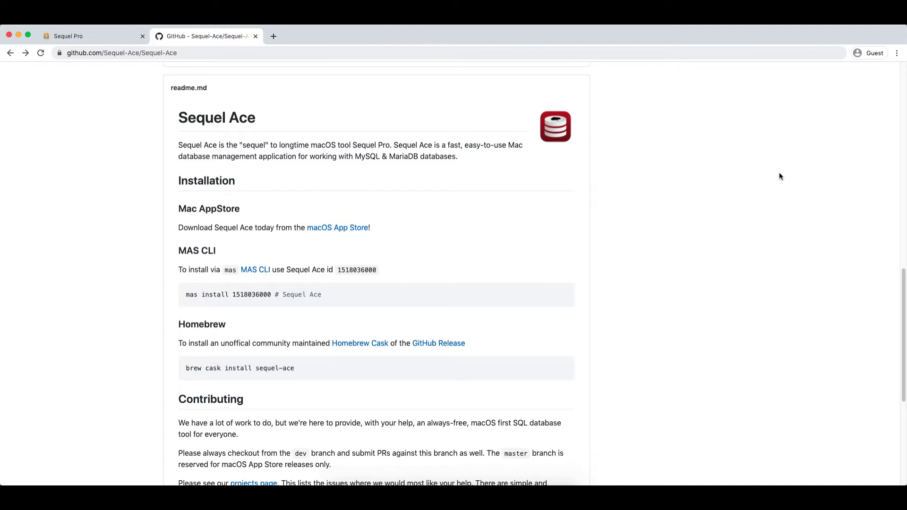
Look at the Sequel Pro website, then go back to the Sequel Ace GitHub readme.
click(115, 35)
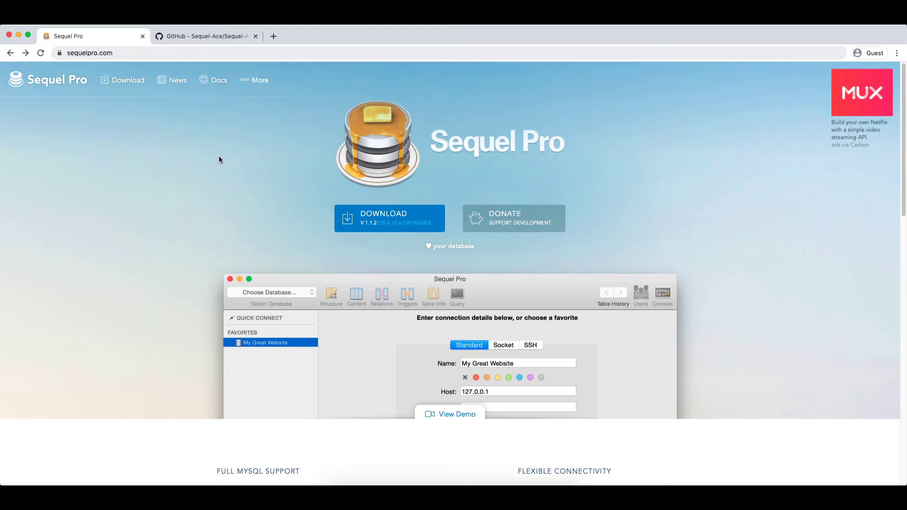
click(223, 37)
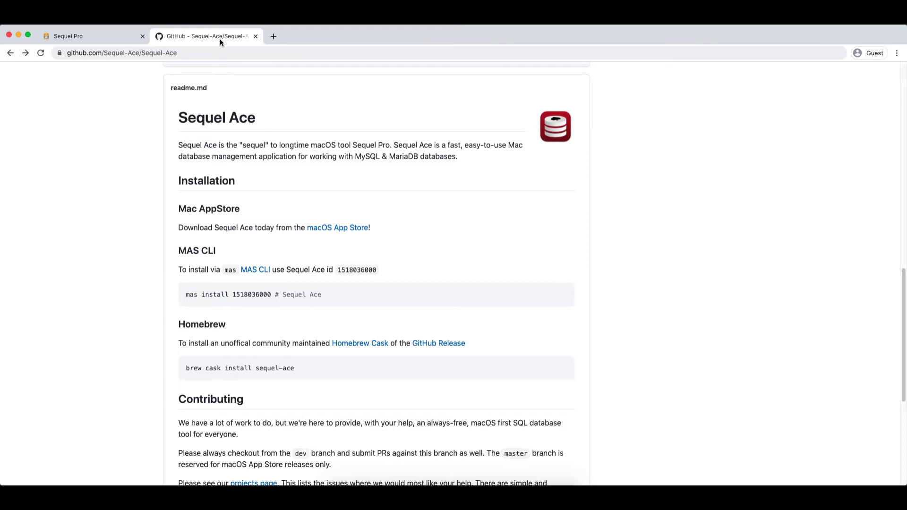
scroll(221, 143, down, 1)
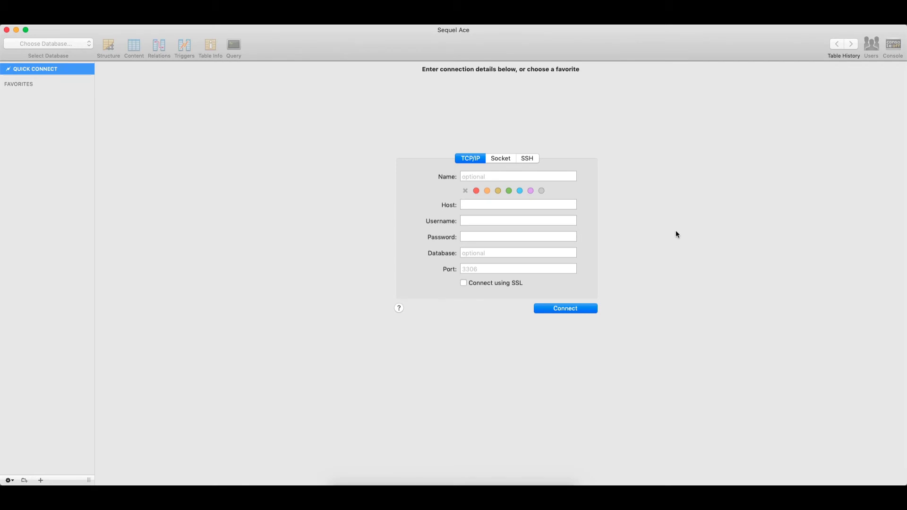
Enter name localhost, host 127.0.0.1 and username root, fixing a mistyped username.
click(529, 175)
text(localhost)
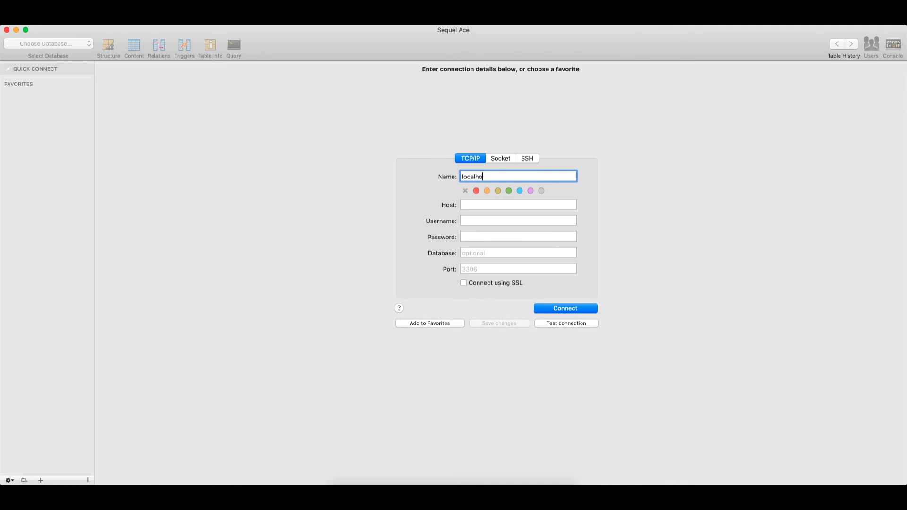
key(Tab)
text(127)
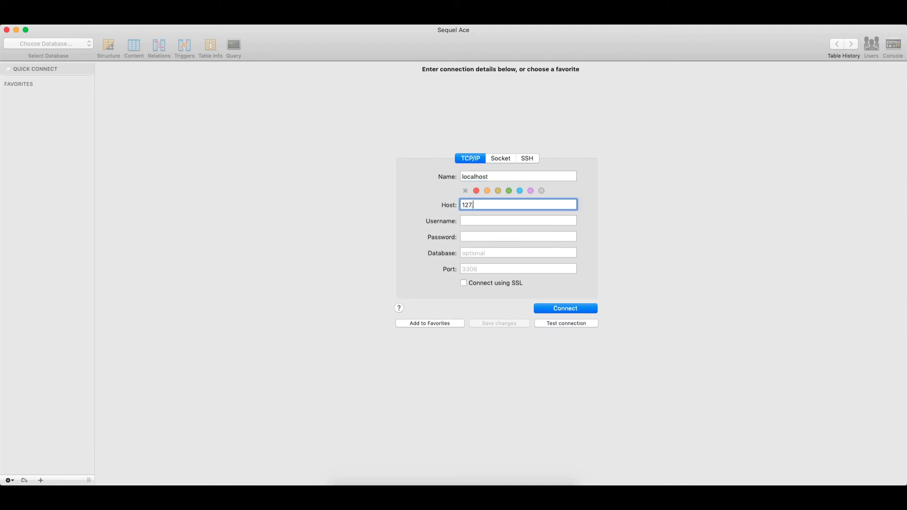
text(.0.0.1)
key(Tab)
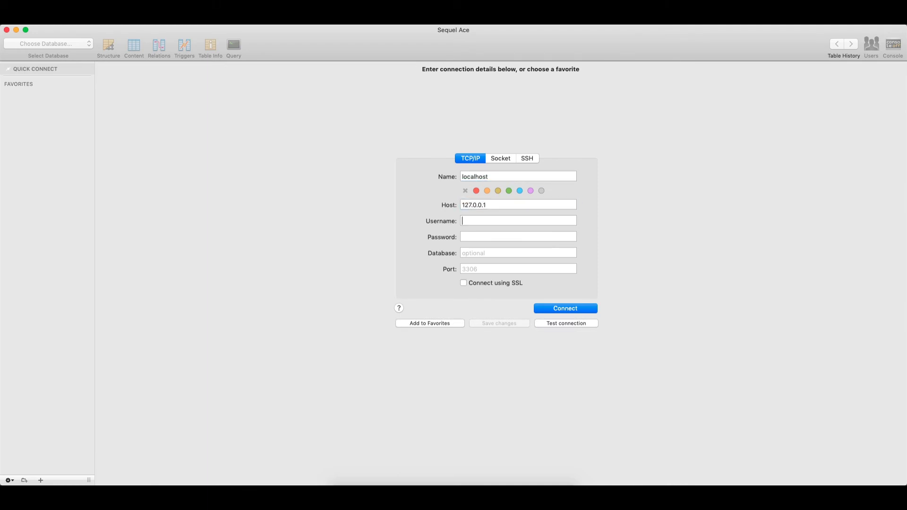
text(eo)
key(BackSpace)
key(BackSpace)
text(ro)
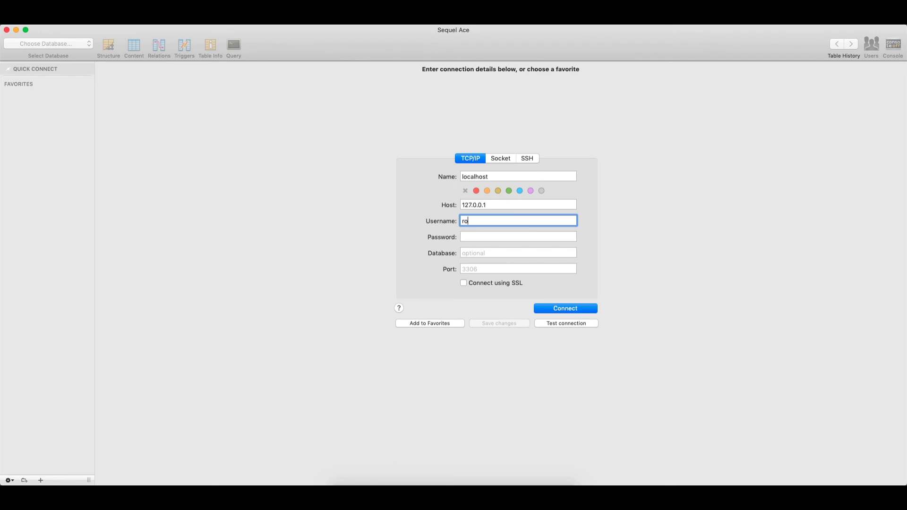
text(ot)
Tag the localhost connection grey, add it to Favorites, and connect to MySQL 8.0.21.
click(542, 190)
click(435, 323)
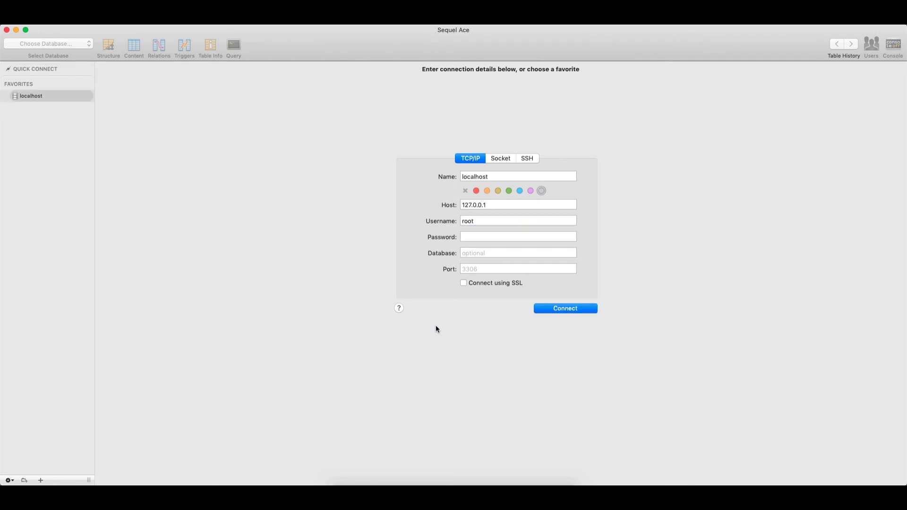
click(551, 308)
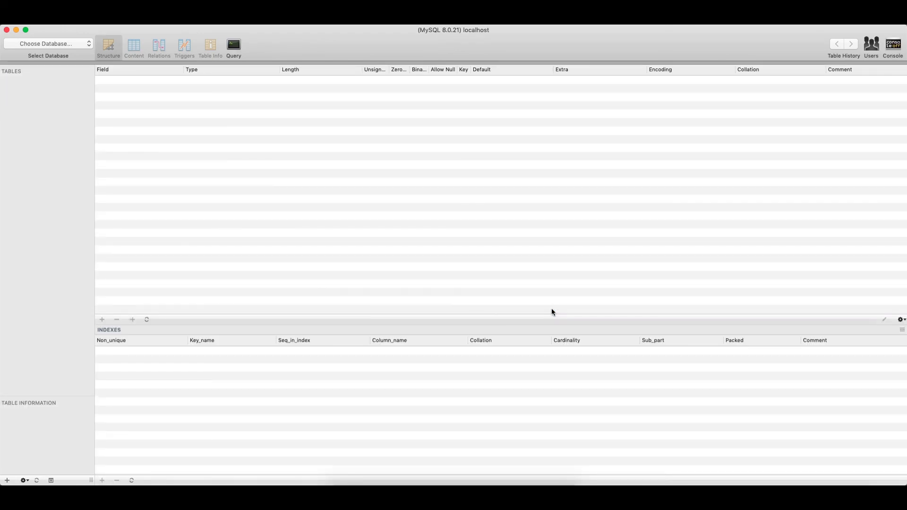